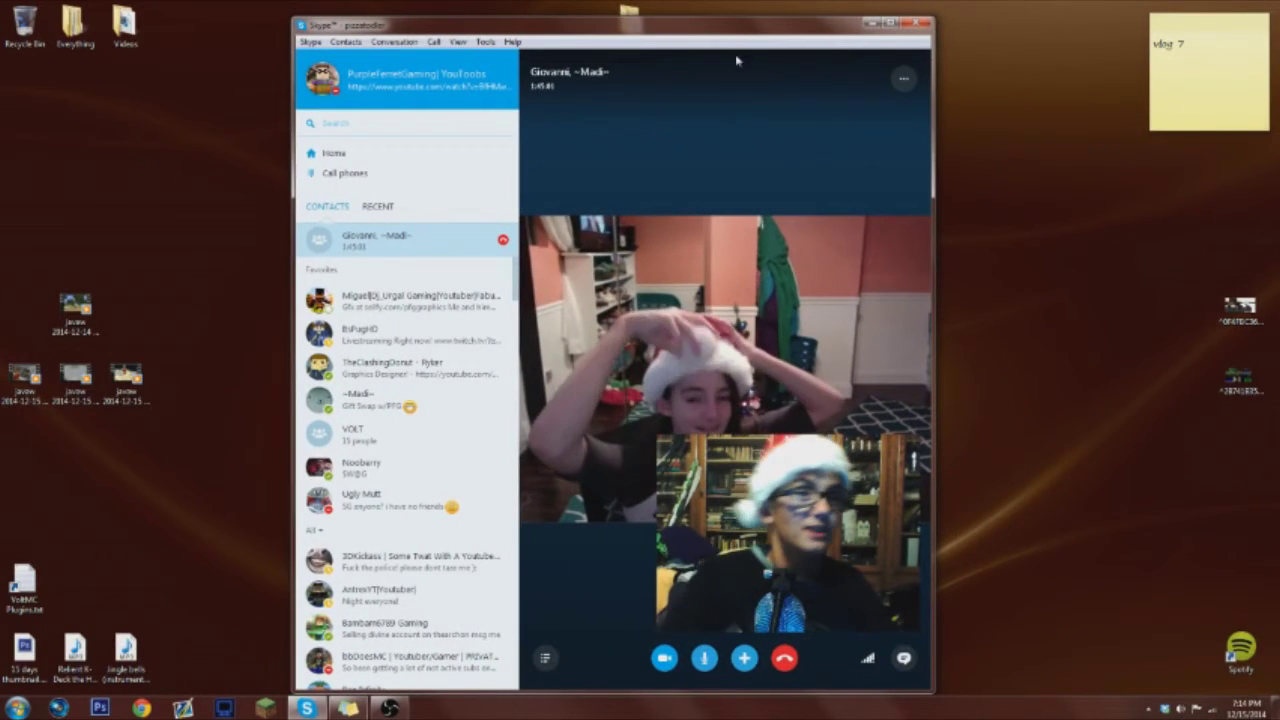
- Widen the Skype call window, move it left, and restore the OBS recorder over it
{"action": "mouse_move", "coordinate": [932, 197]}
{"action": "left_mouse_down"}
{"action": "mouse_move", "coordinate": [1222, 197]}
{"action": "mouse_move", "coordinate": [1192, 197]}
{"action": "left_mouse_up"}
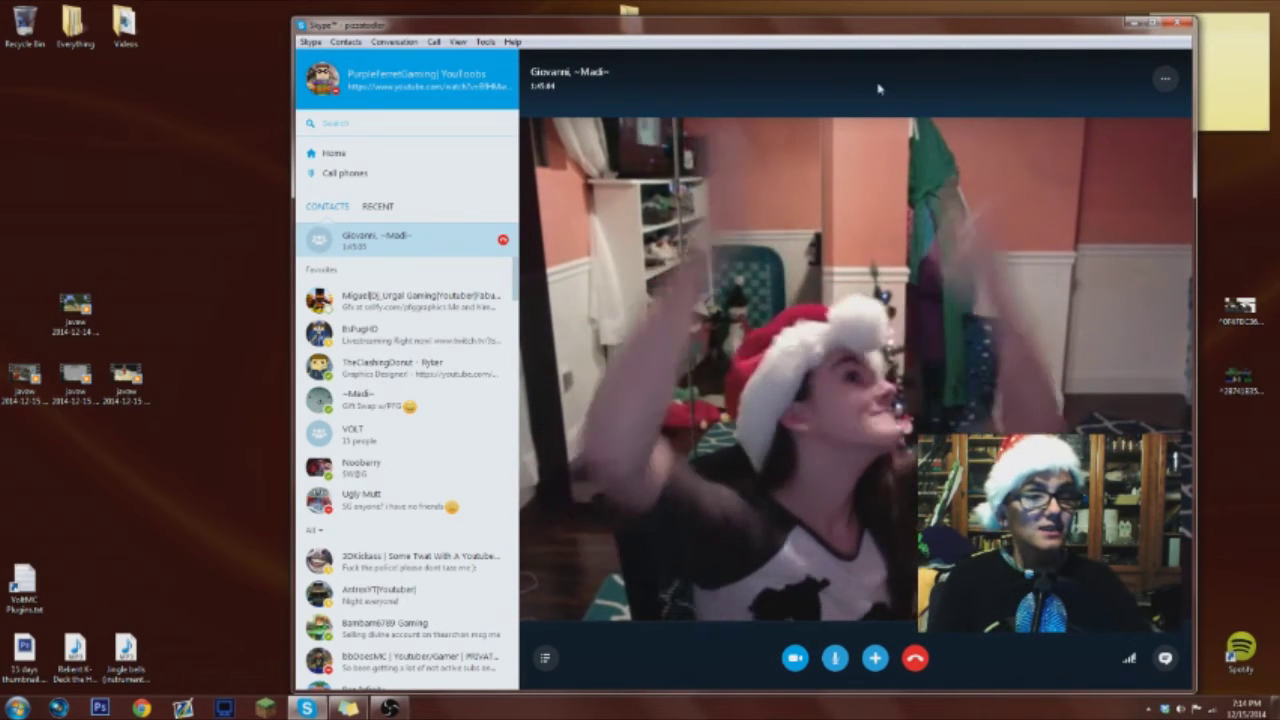
{"action": "left_click_drag", "start_coordinate": [924, 27], "coordinate": [772, 35]}
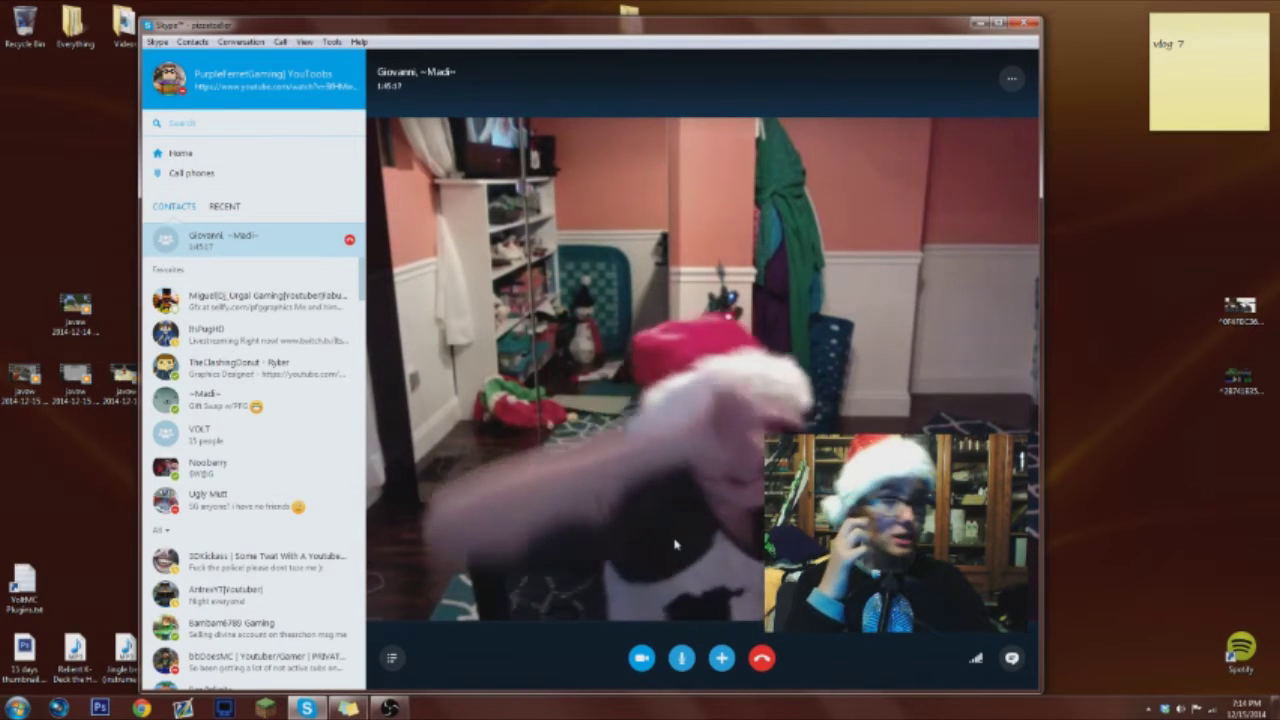
{"action": "mouse_move", "coordinate": [390, 708]}
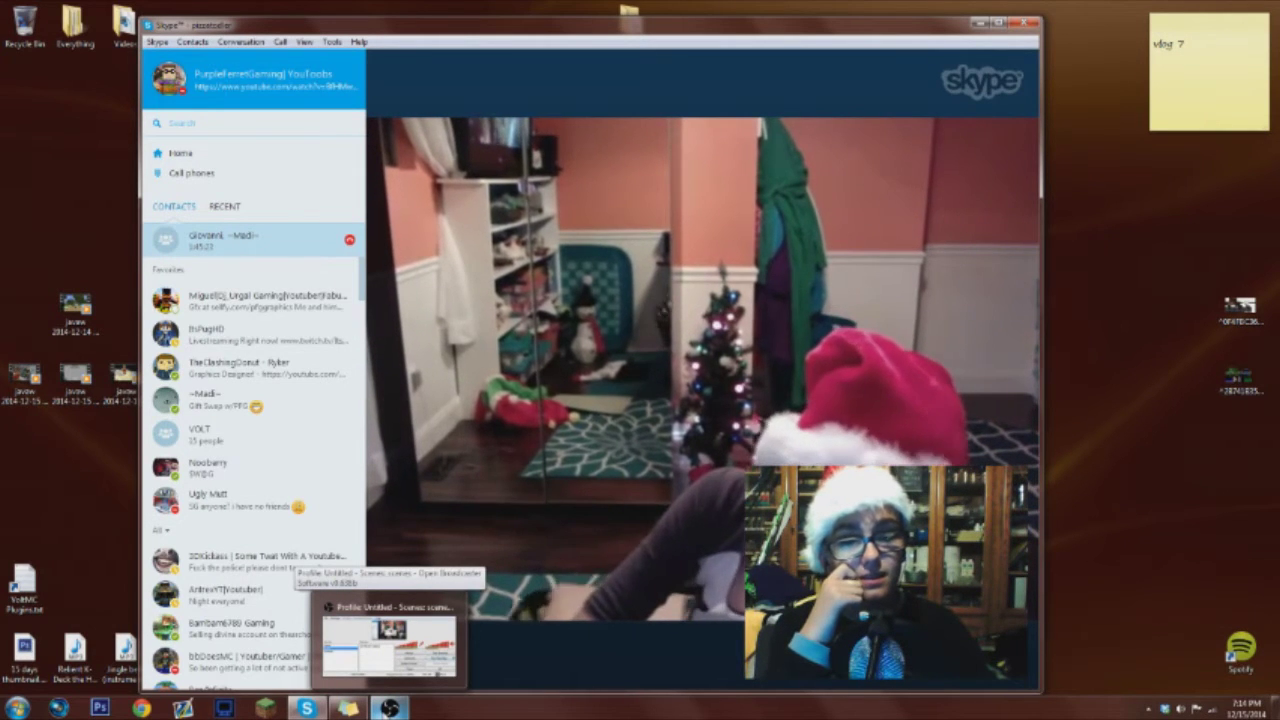
{"action": "left_click", "coordinate": [390, 650]}
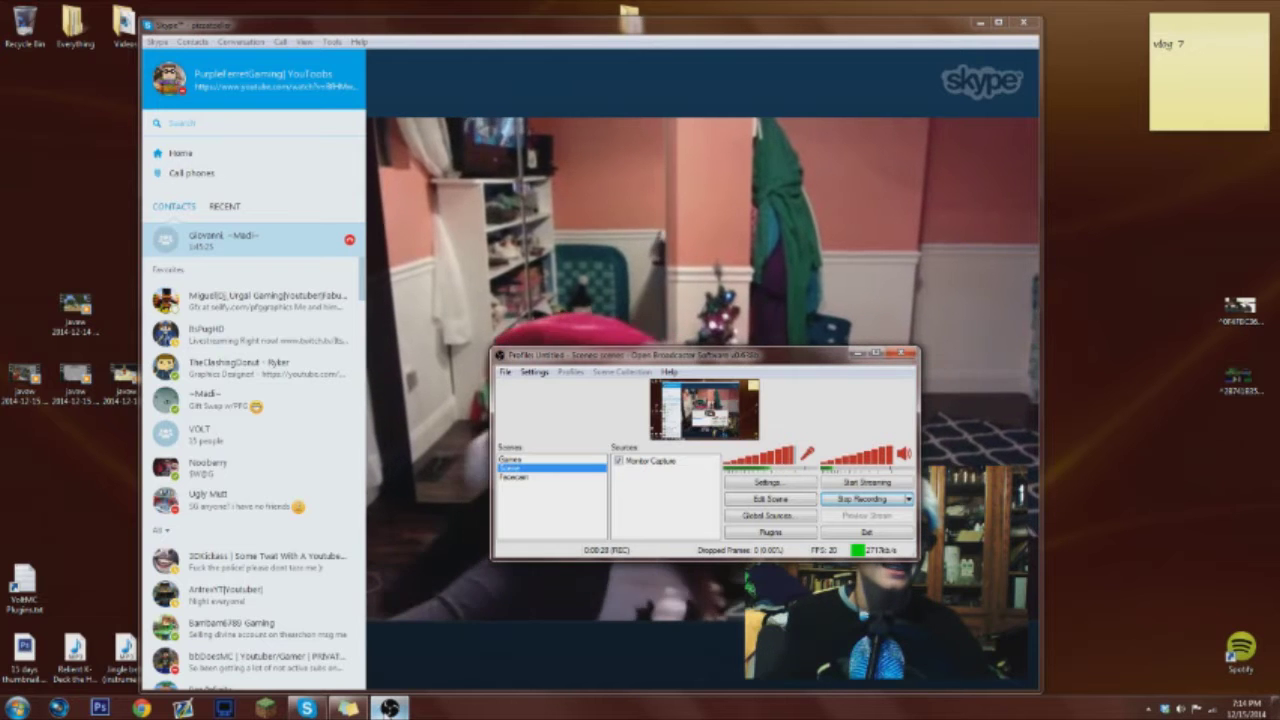